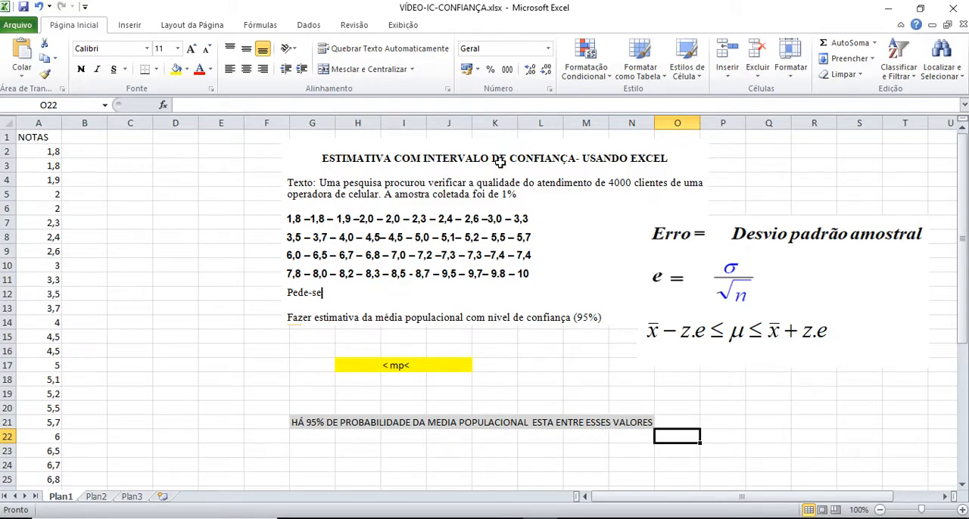
Start a Descriptive Statistics analysis with input range A1:A41, treating the first row as labels
click(310, 27)
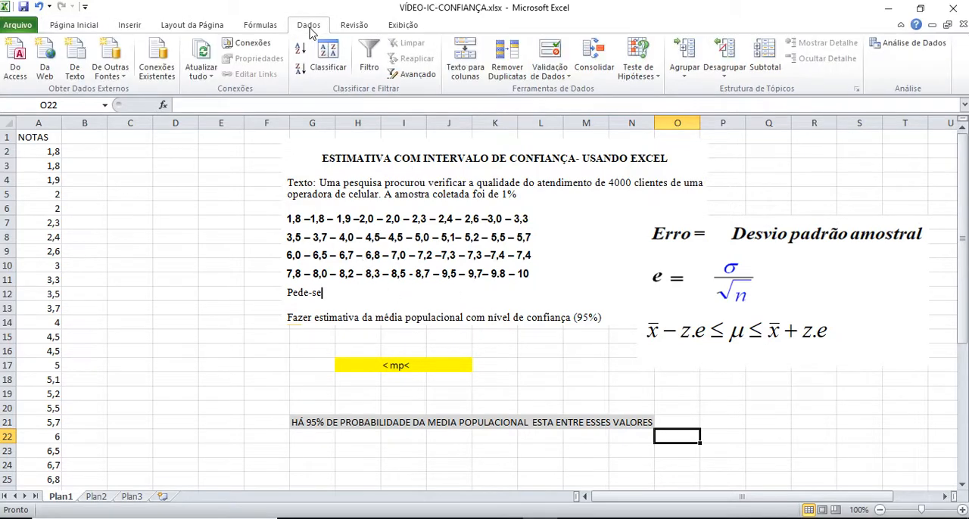
click(899, 45)
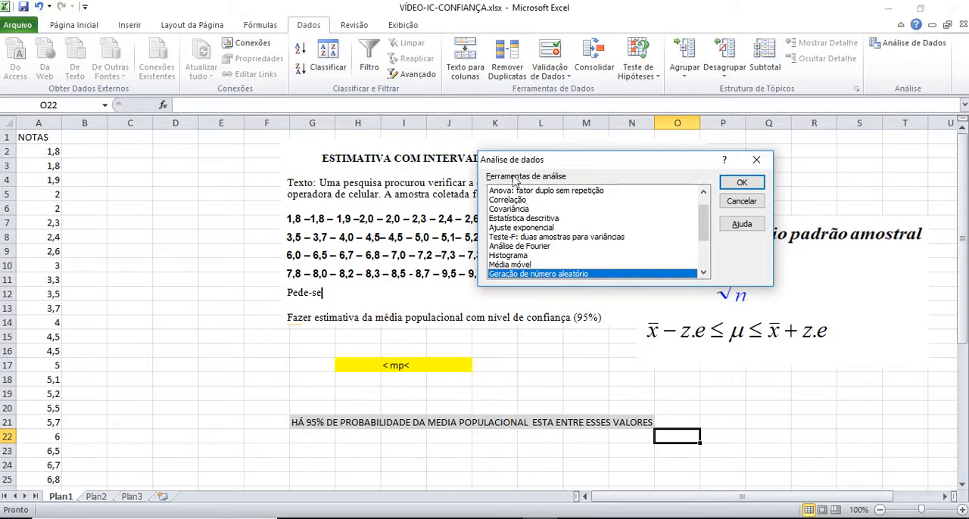
click(517, 219)
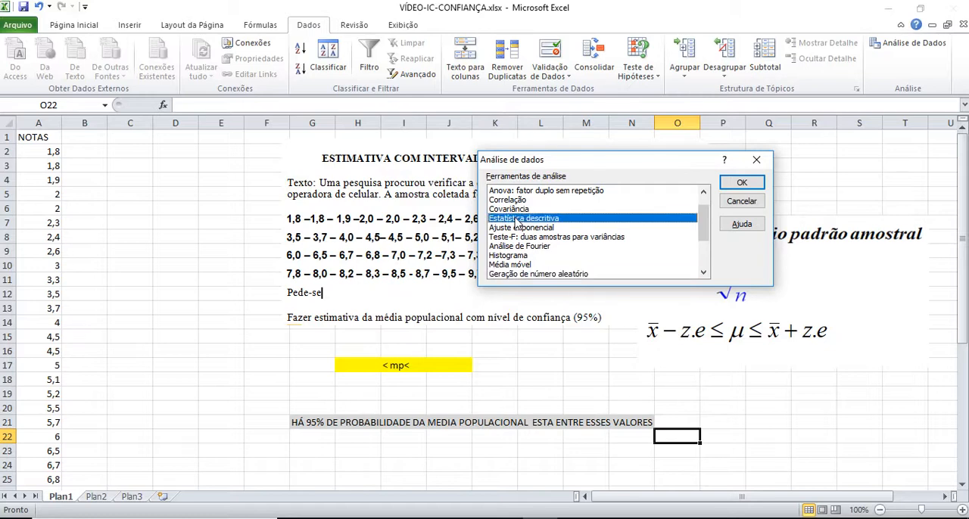
click(741, 184)
drag(628, 112, 530, 160)
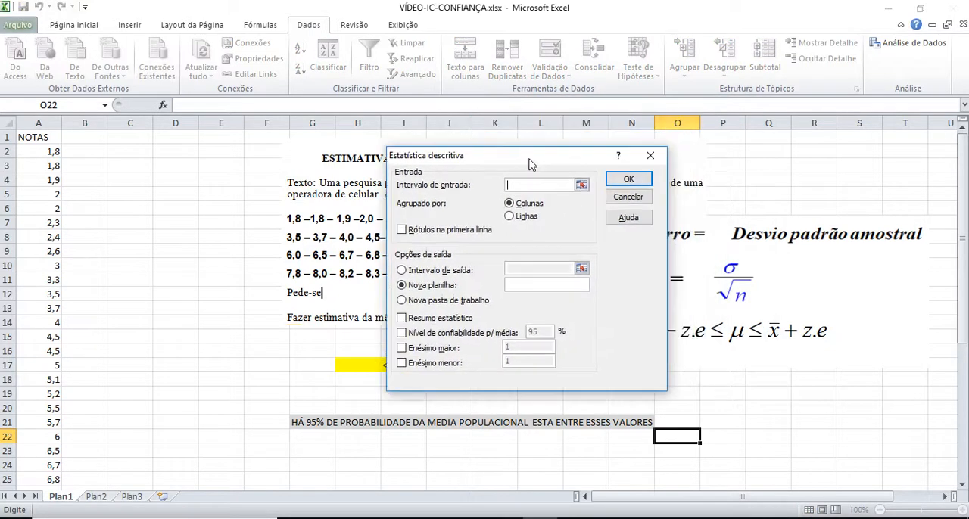
click(581, 185)
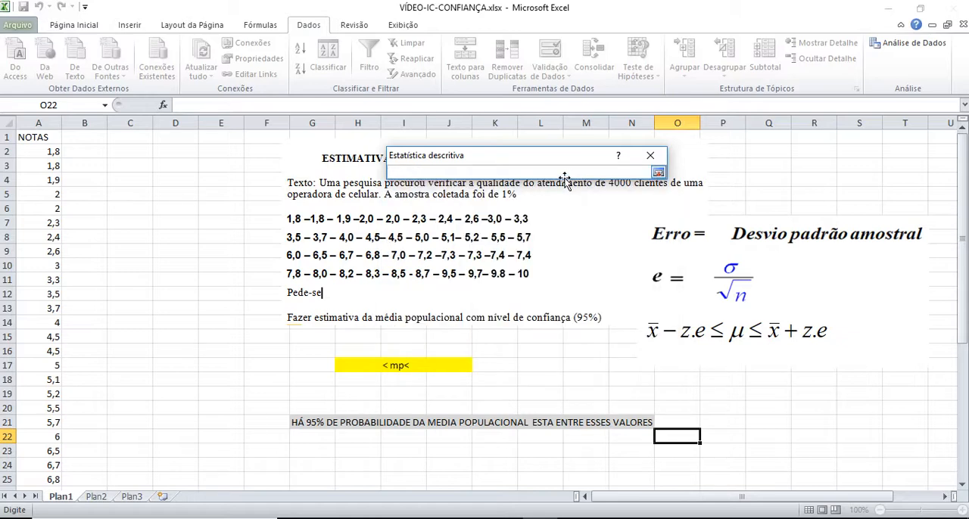
drag(41, 138, 60, 443)
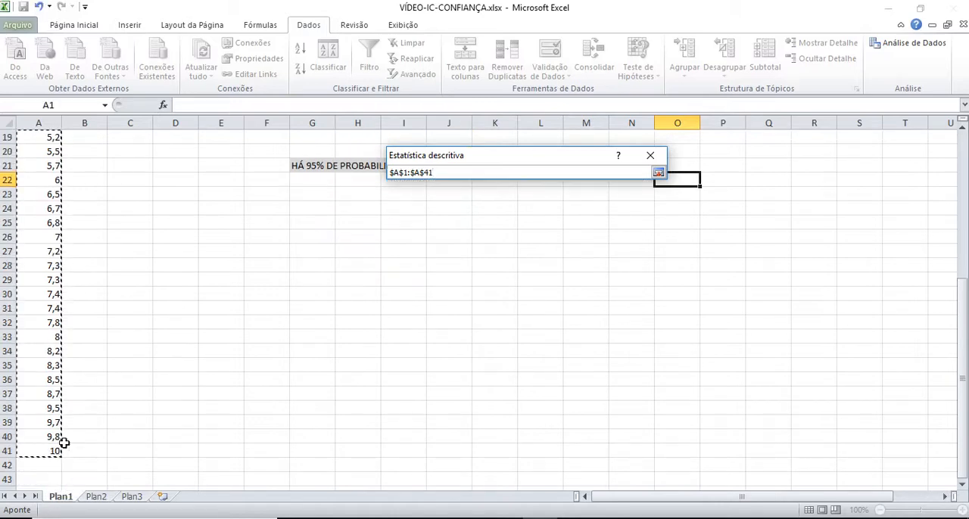
scroll(144, 374, up, 6)
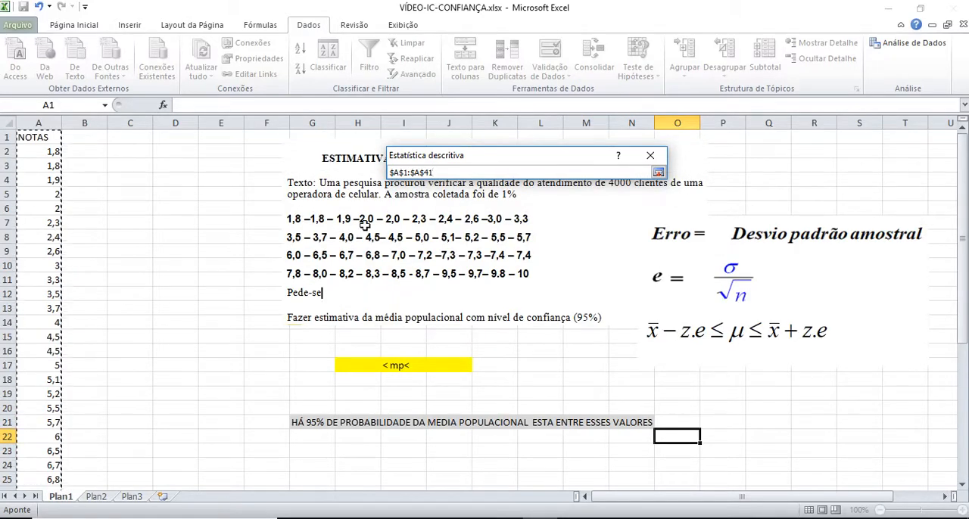
click(658, 172)
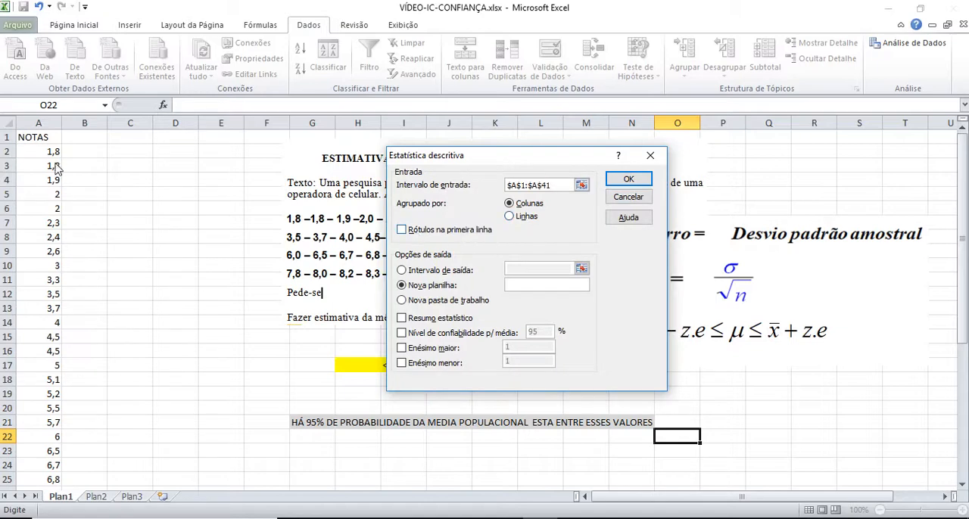
click(402, 229)
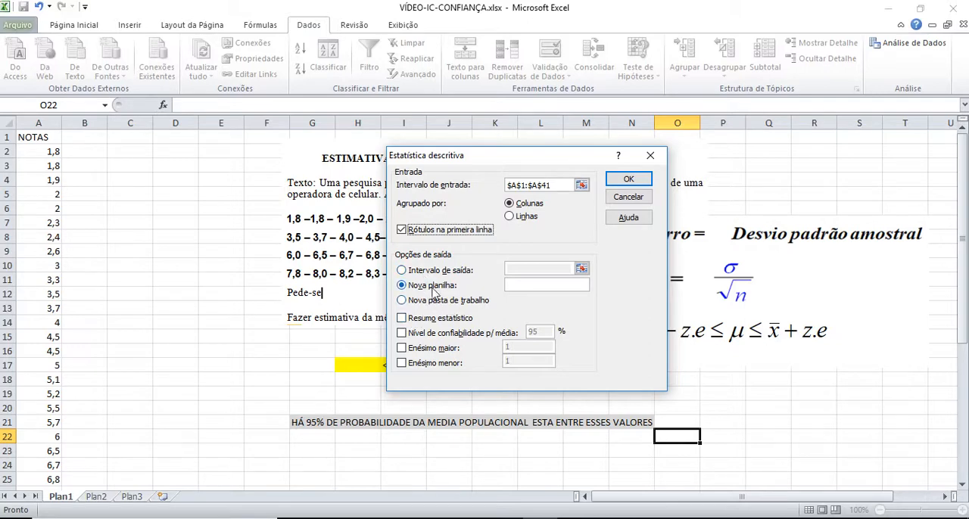
Set the output range of the descriptive statistics to cell C3 on the current sheet
click(409, 272)
click(580, 269)
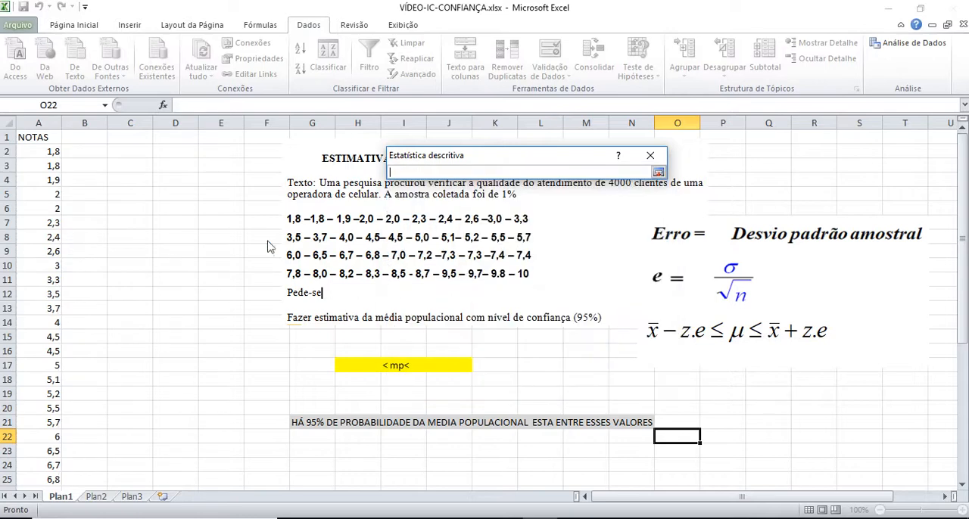
click(119, 164)
click(658, 172)
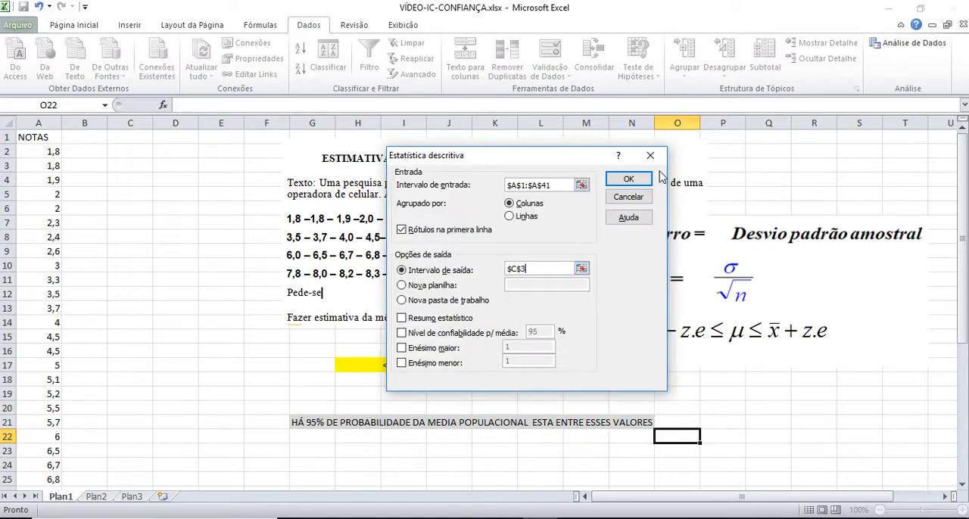
Include summary statistics, the 95% confidence level for the mean, and the 1st largest and smallest values, and run the analysis
click(424, 318)
click(418, 333)
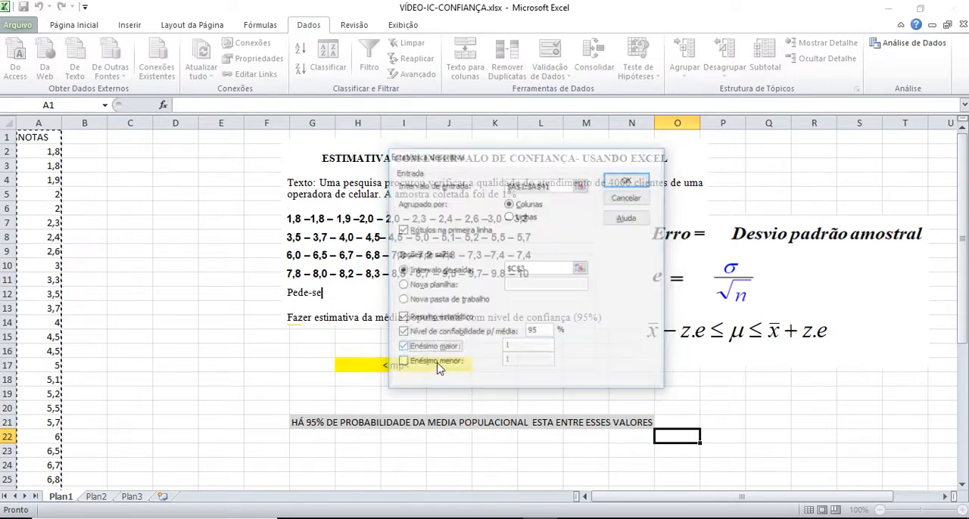
click(424, 348)
click(436, 365)
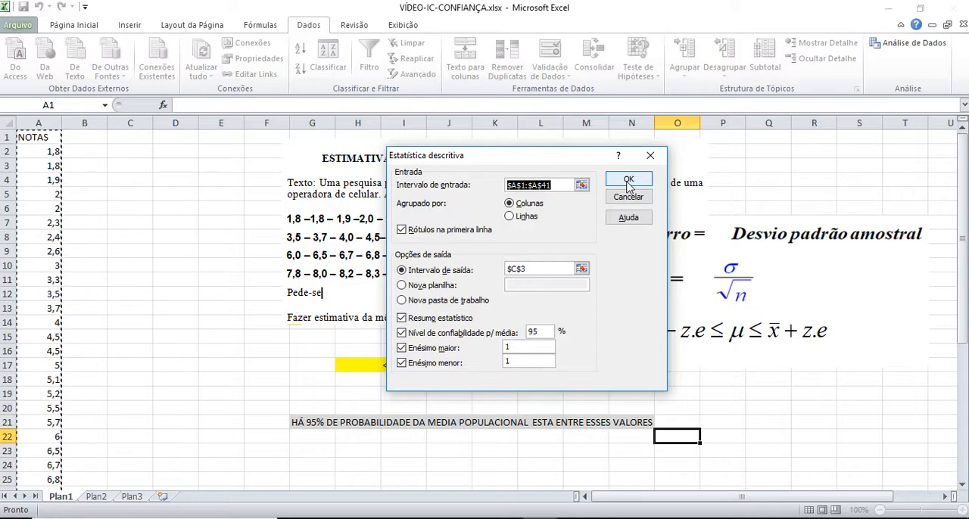
click(628, 183)
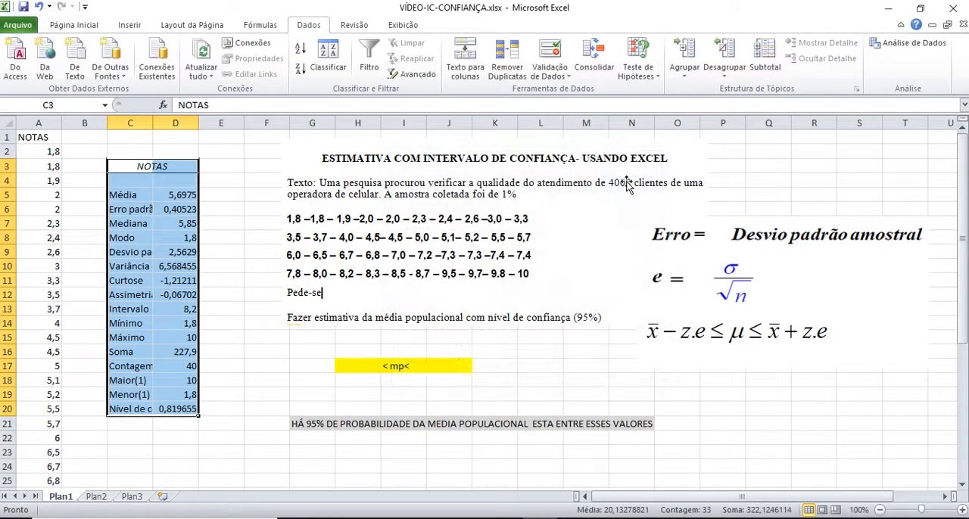
Widen columns C and D holding the statistics table
drag(199, 123, 259, 124)
click(255, 137)
drag(154, 129, 181, 123)
Fill the statistics table in C3:D20 with light grey
drag(136, 168, 236, 409)
click(89, 27)
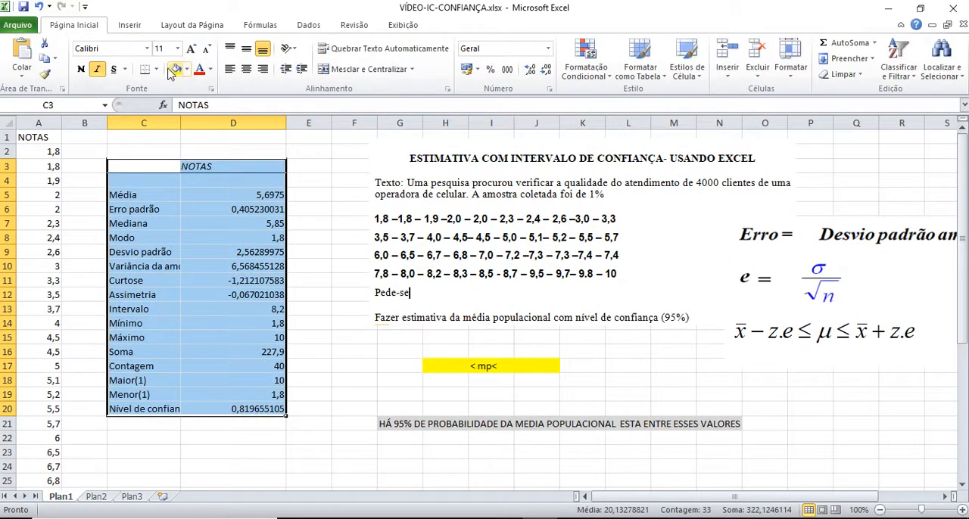
click(186, 68)
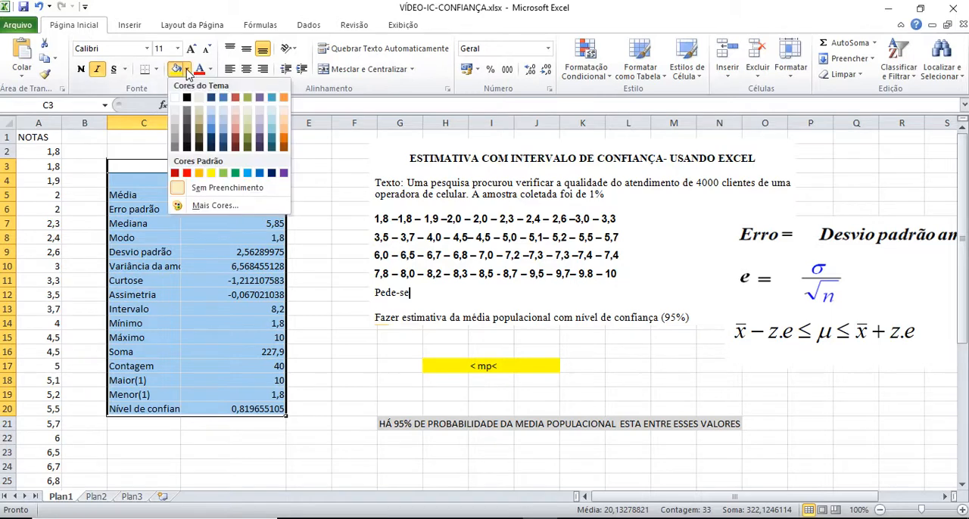
click(175, 122)
click(306, 255)
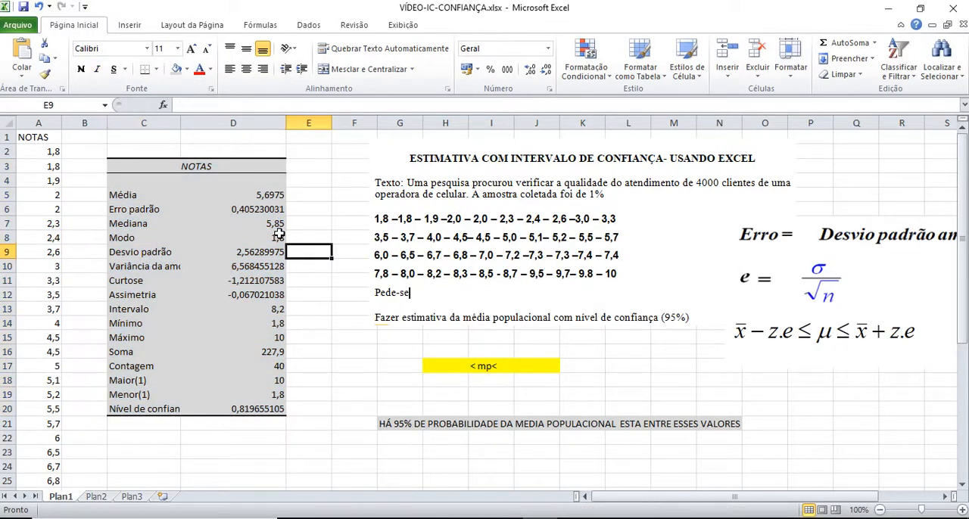
Shift the formula picture slightly left and enter the interval's lower limit in H17 as =D5-1,96*D6
drag(839, 247, 806, 244)
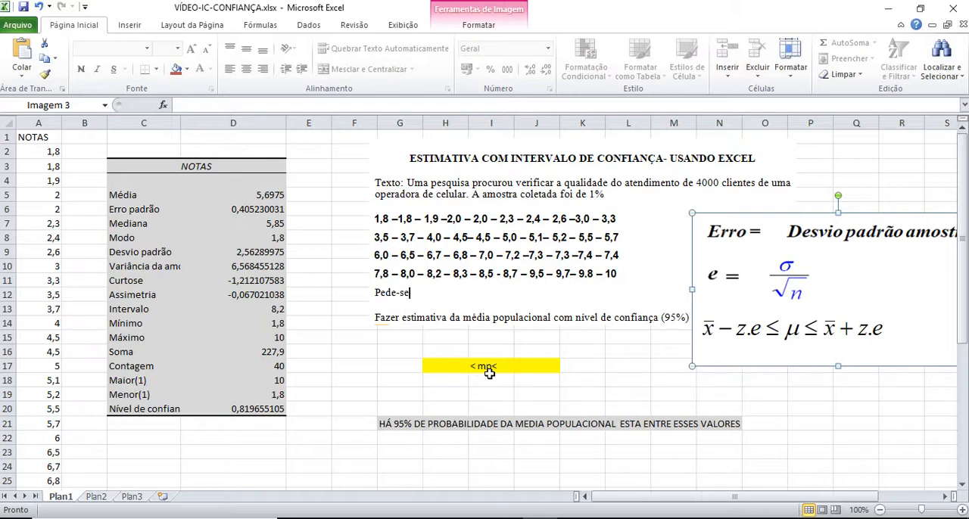
click(447, 365)
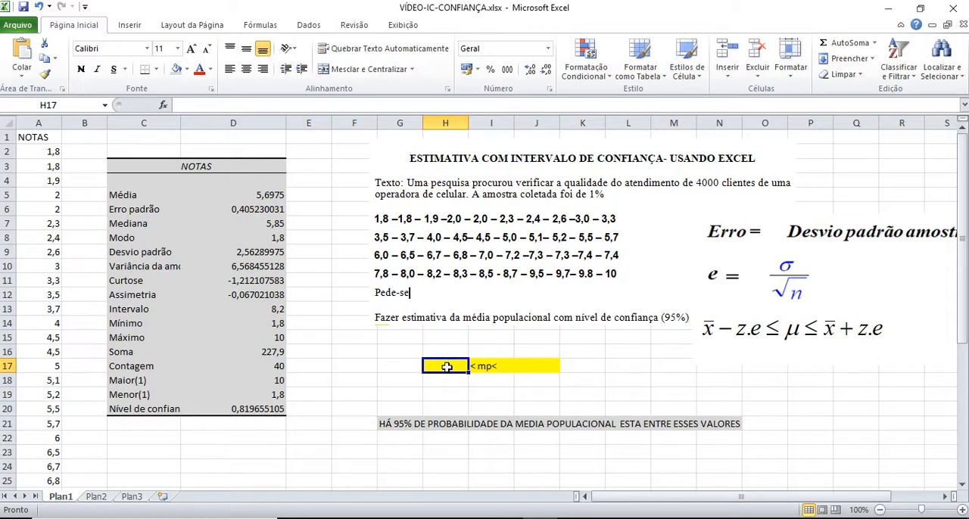
text(=)
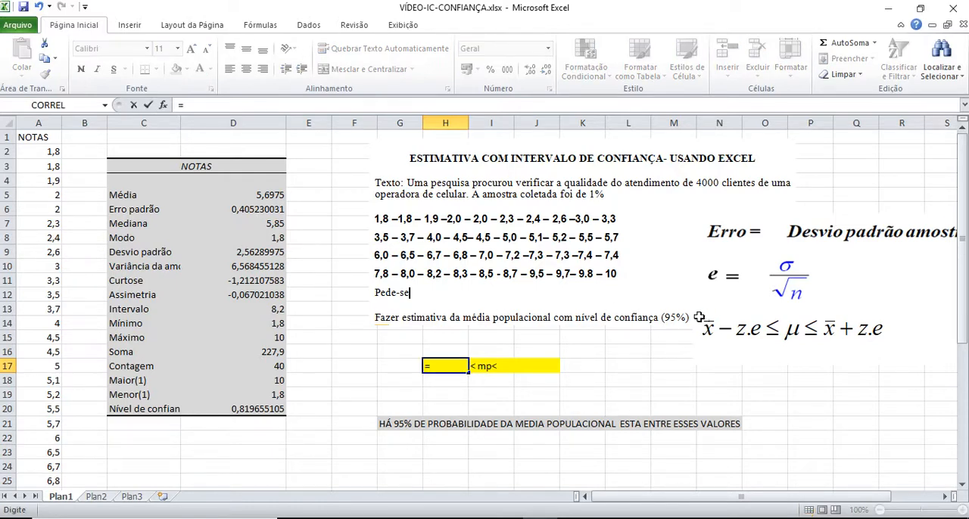
click(265, 194)
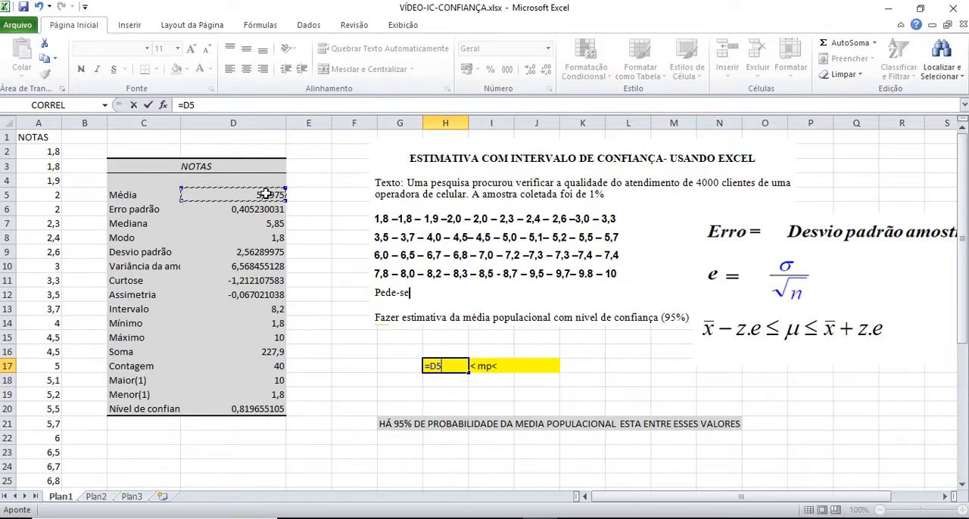
text(-1,96*)
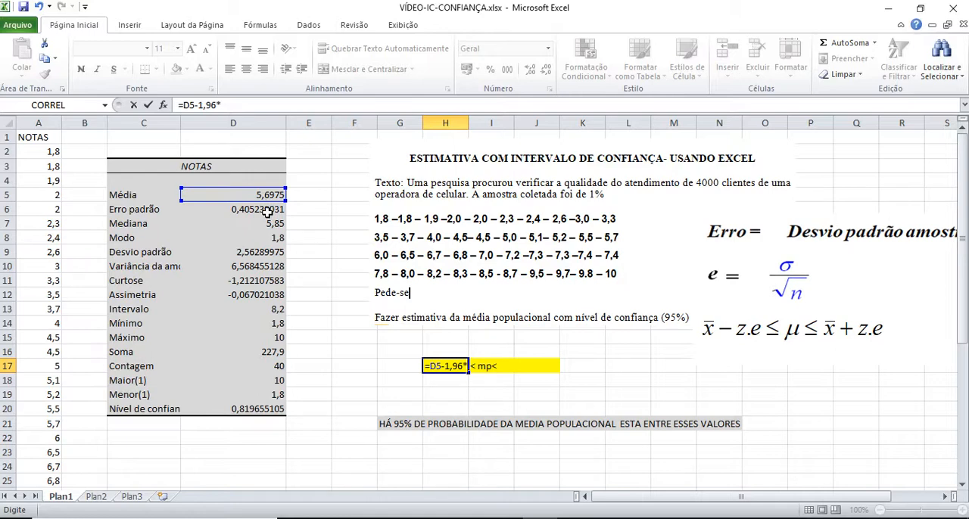
click(267, 215)
key(Return)
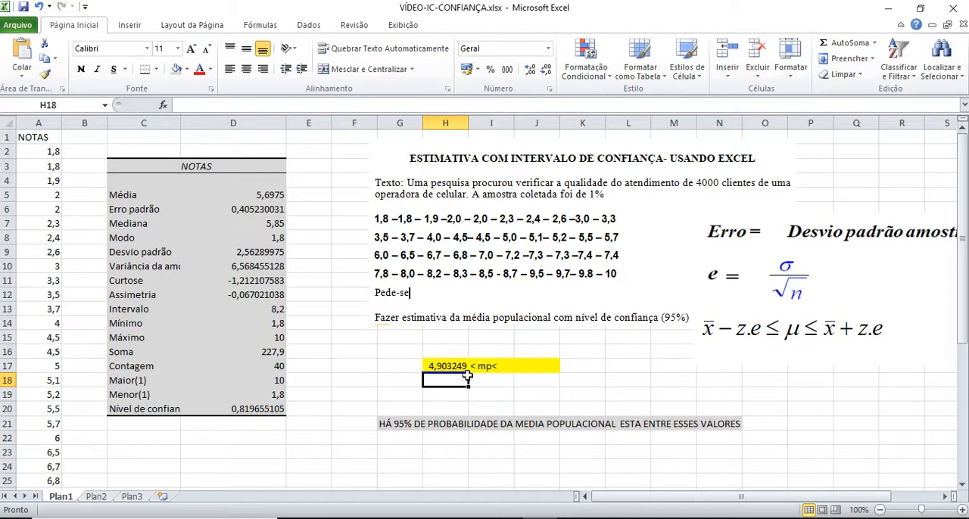
Enter the interval's upper limit in J17 as =D5+1,96*D6
click(510, 369)
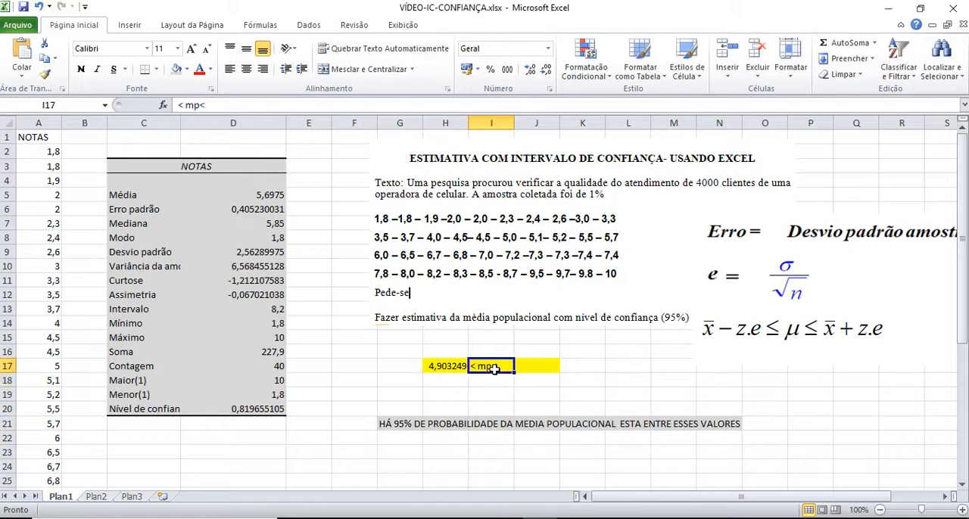
click(519, 366)
text(=)
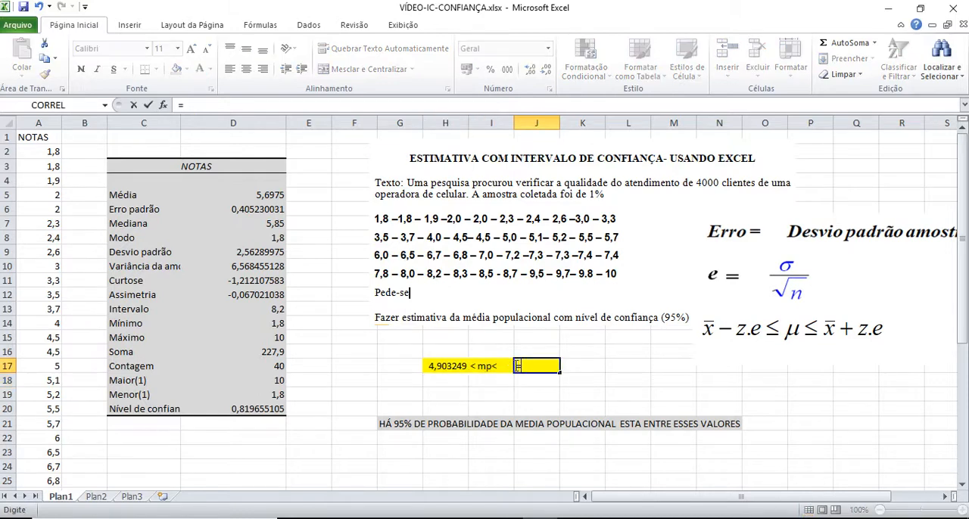
click(260, 196)
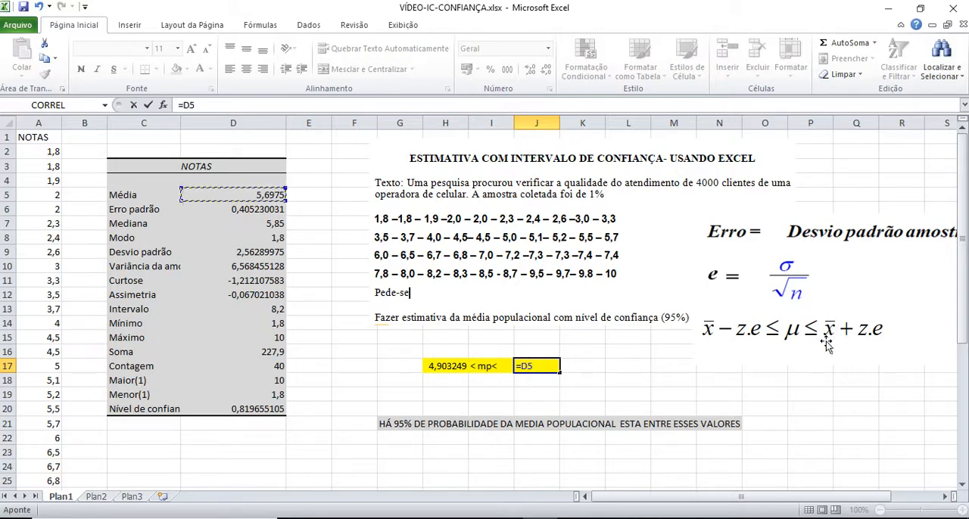
text(+1,96)
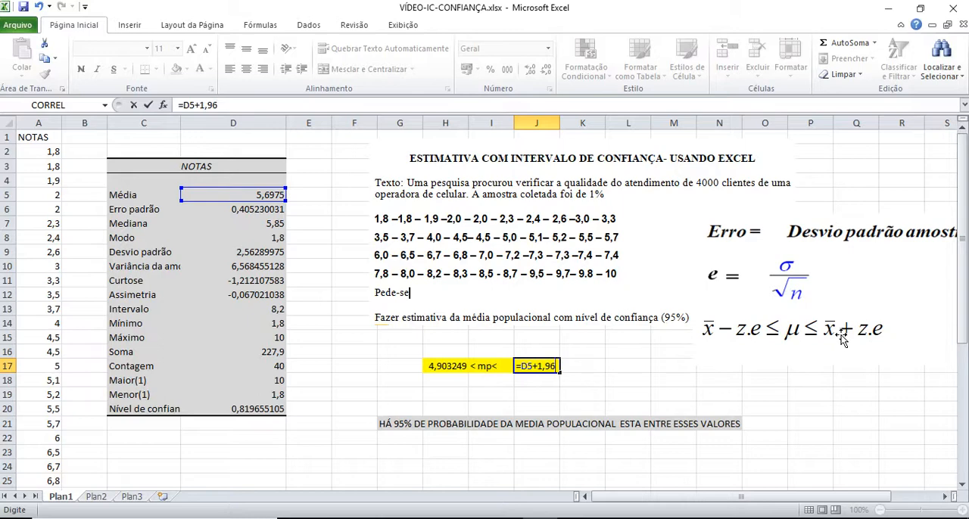
text(*)
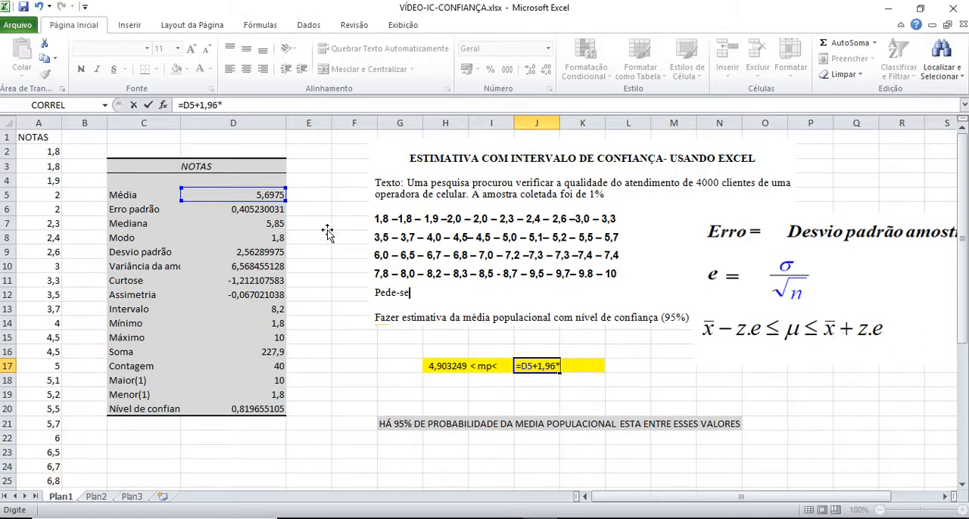
click(260, 211)
key(Return)
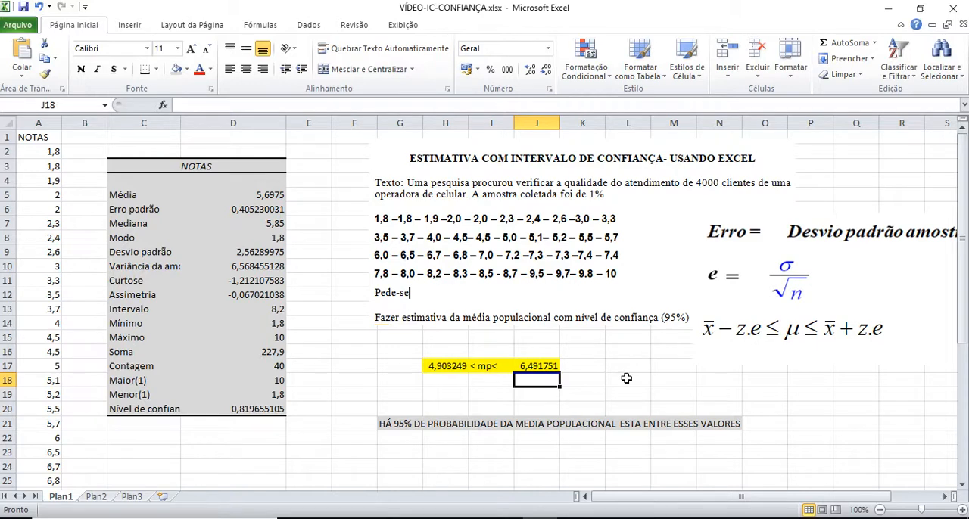
Set the font size of the confidence interval in H17:J17 to 18
scroll(626, 378, up, 2)
click(739, 399)
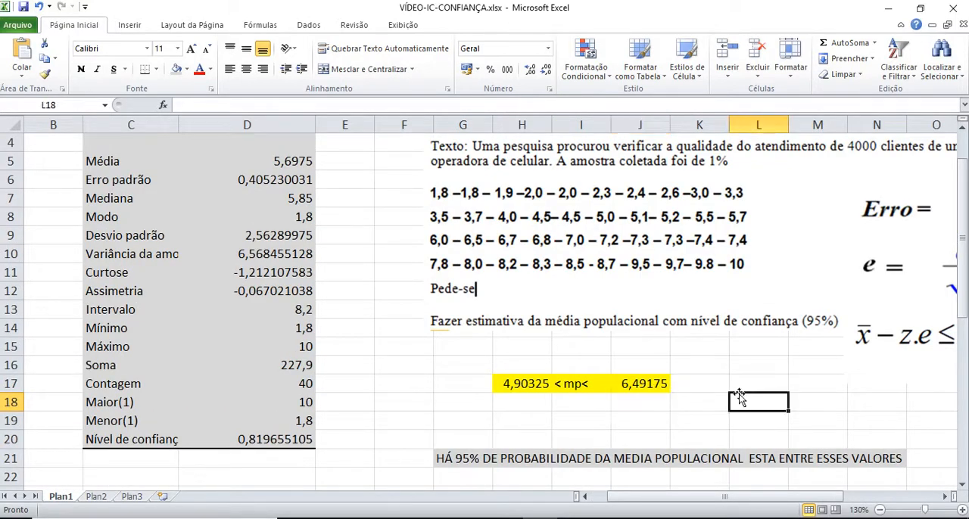
drag(520, 384, 662, 388)
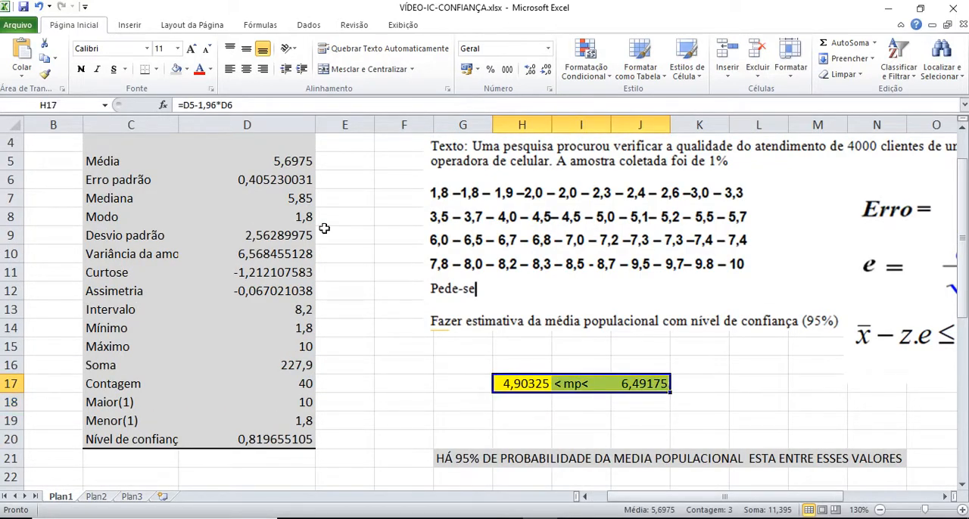
click(177, 49)
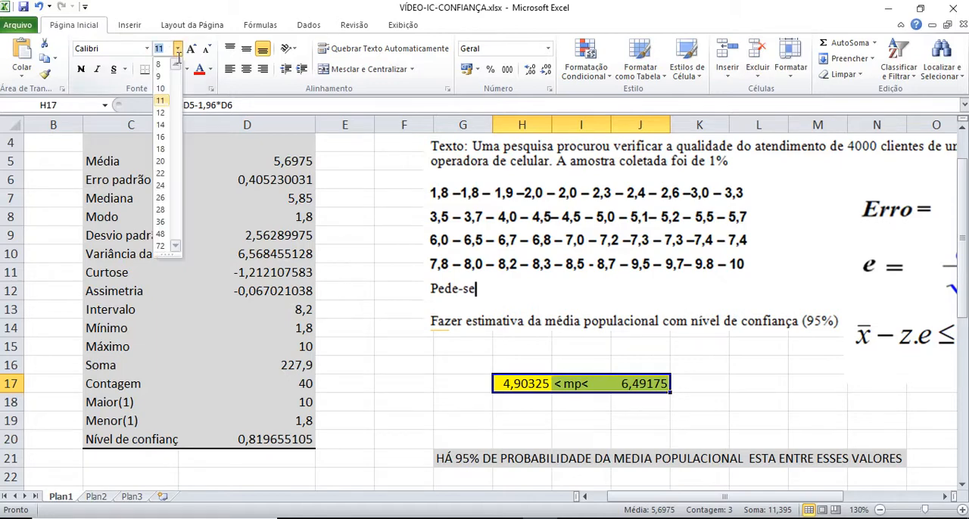
click(160, 149)
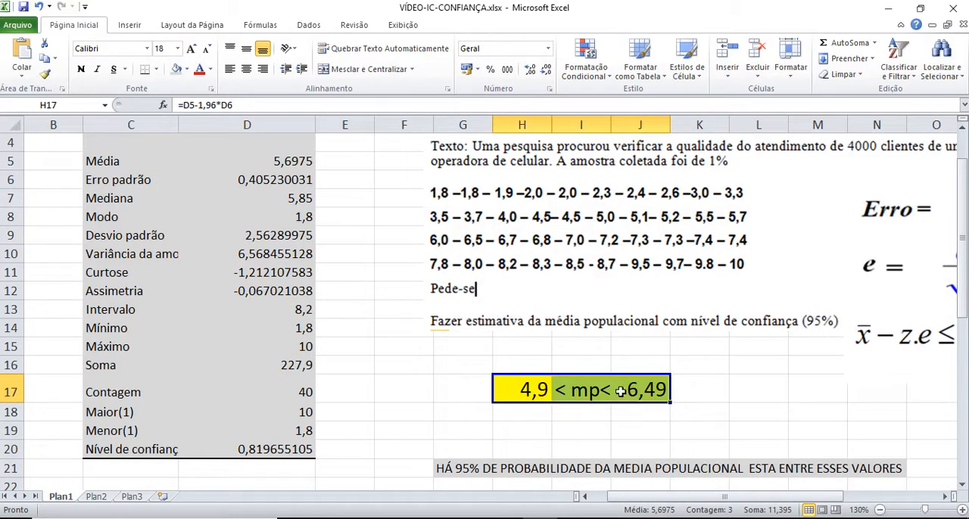
click(706, 407)
Select the concluding statement in G21:N21 and review it together with the confidence interval in row 17
drag(469, 465, 883, 473)
right_click(777, 471)
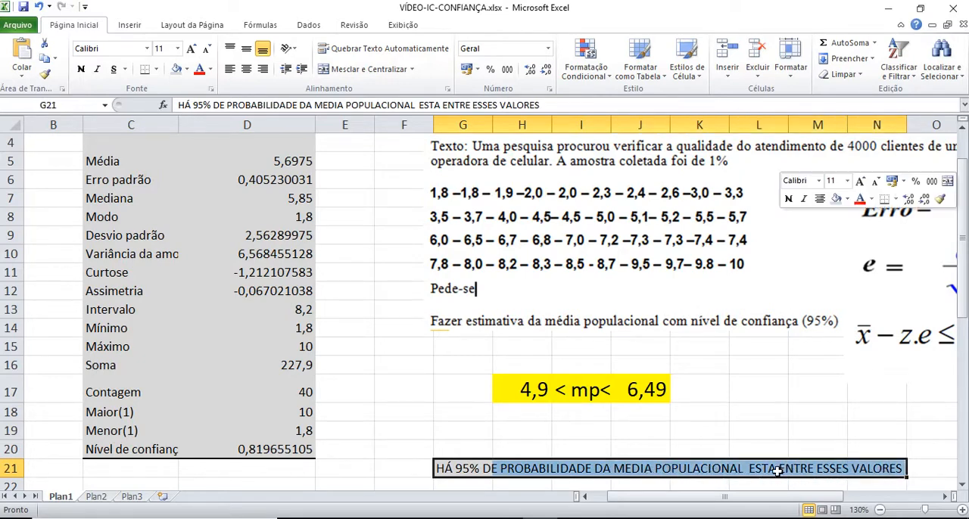
key(Escape)
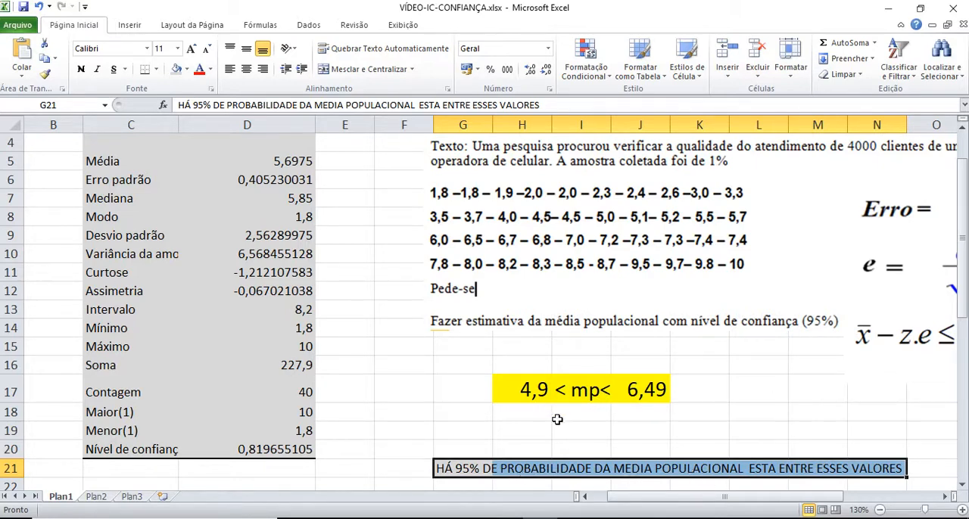
scroll(558, 423, up, 1)
scroll(560, 439, down, 1)
scroll(561, 440, down, 1)
scroll(627, 412, up, 1)
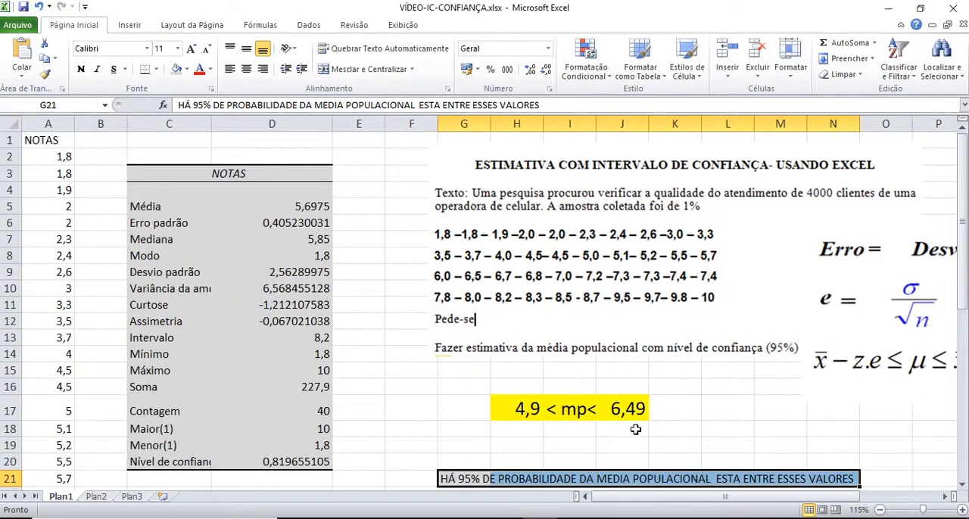